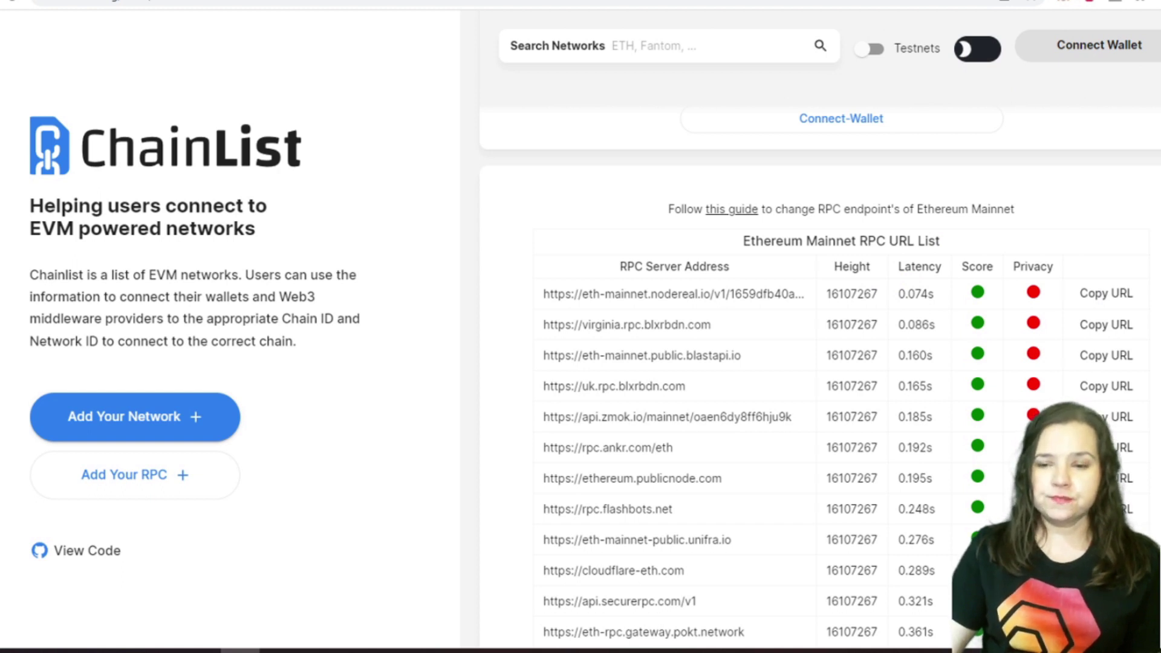
# Highlight rpc.flashbots.net in ChainList's Ethereum list and read its red Privacy rating tooltip
pyautogui.scroll(-3, 820, 376)
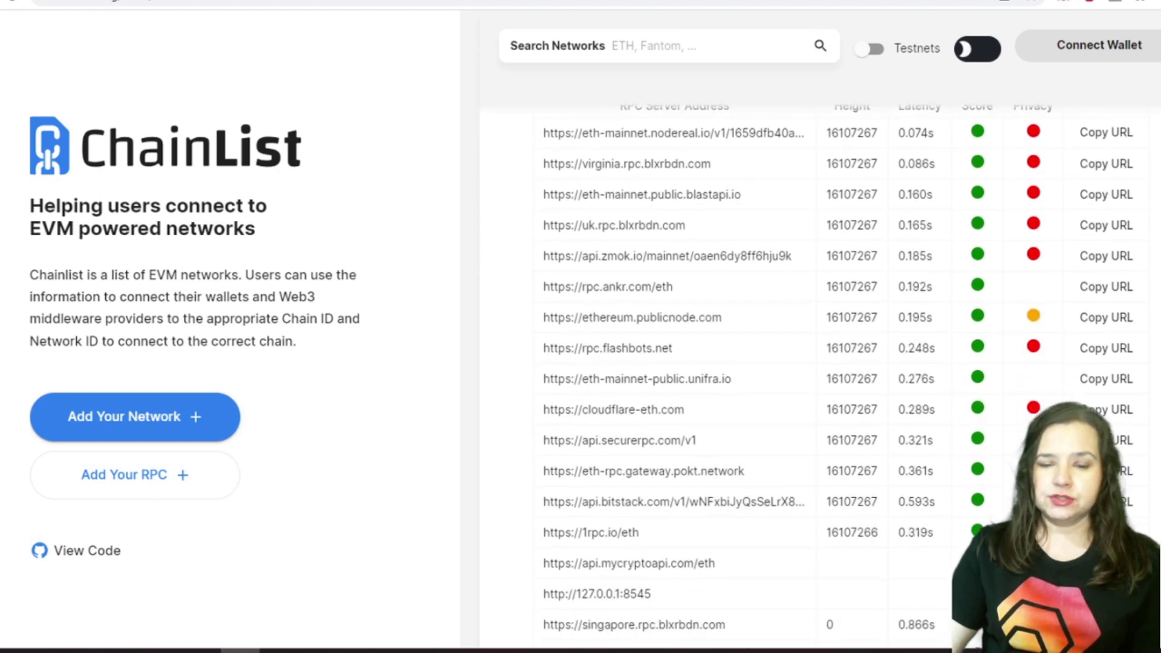
pyautogui.moveTo(673, 288); pyautogui.dragTo(546, 290)
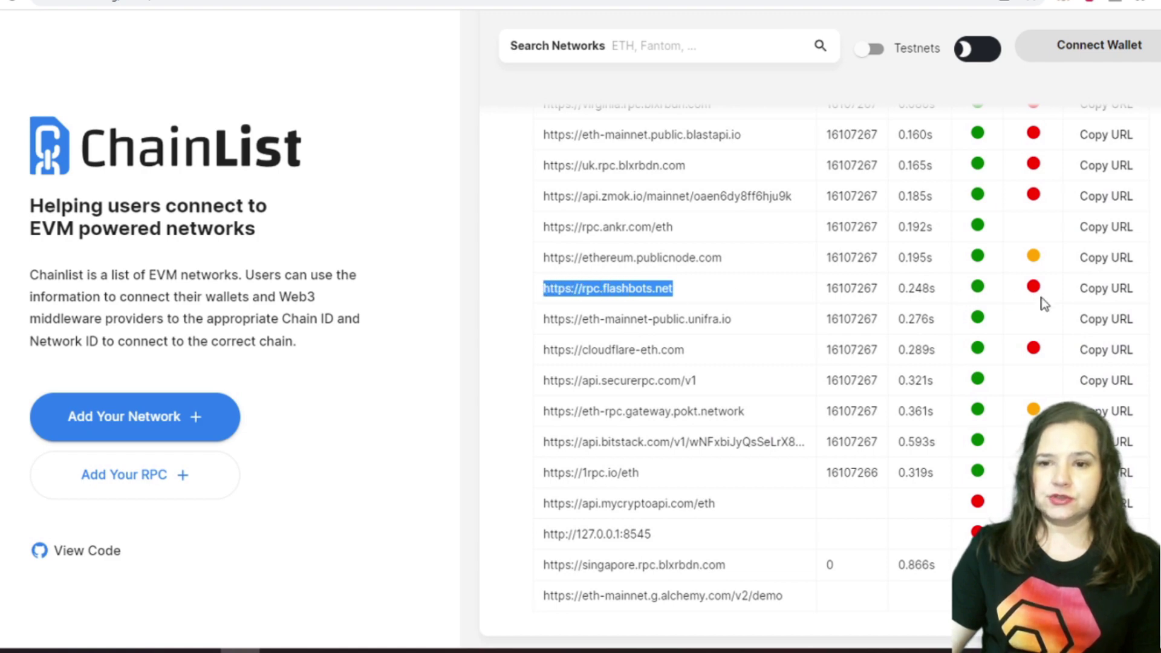
pyautogui.scroll(1, 1044, 305)
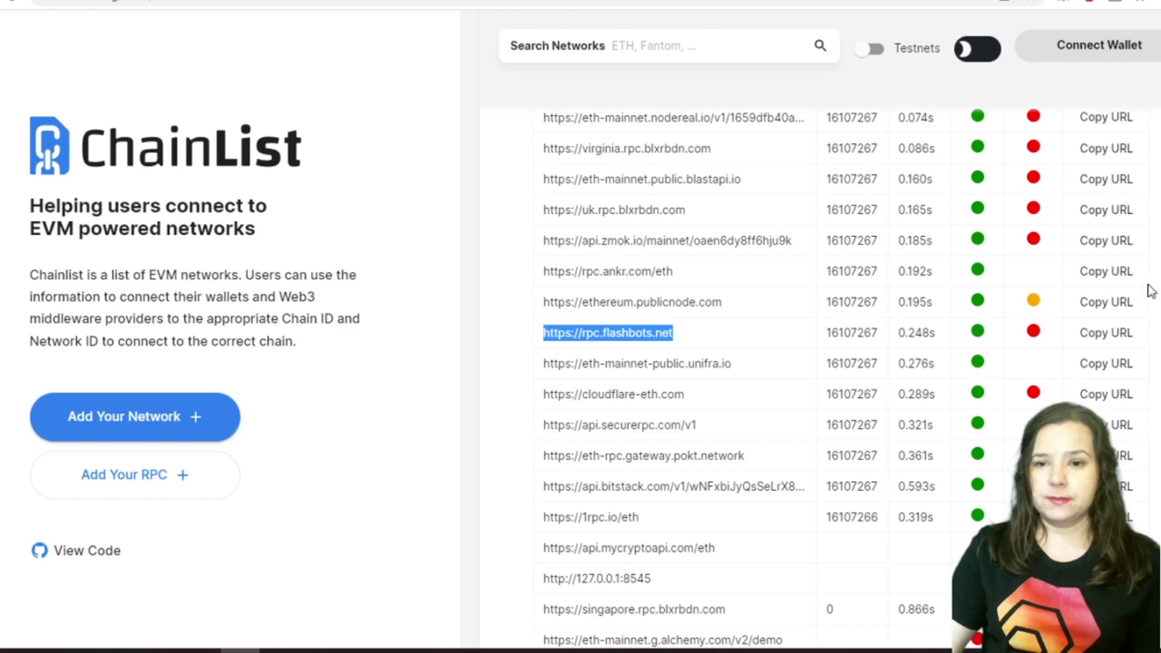
pyautogui.moveTo(1033, 286)
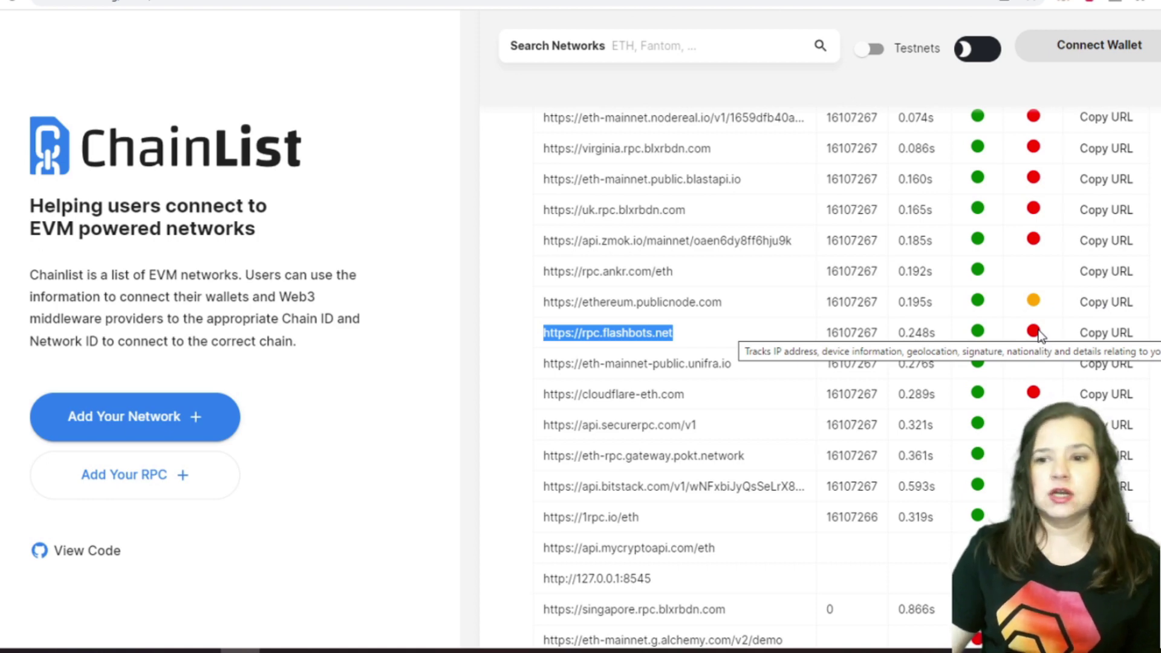
pyautogui.click(738, 336)
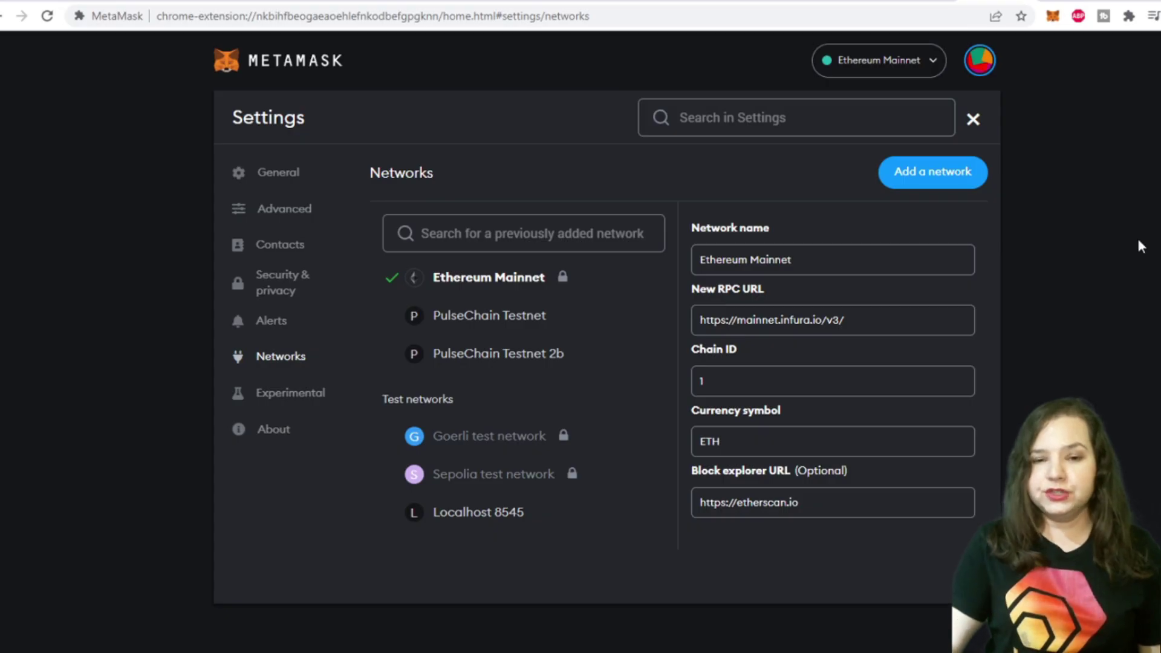
# Reach MetaMask's Settings > Networks page through the wallet's account menu, then dismiss the popup
pyautogui.click(1054, 17)
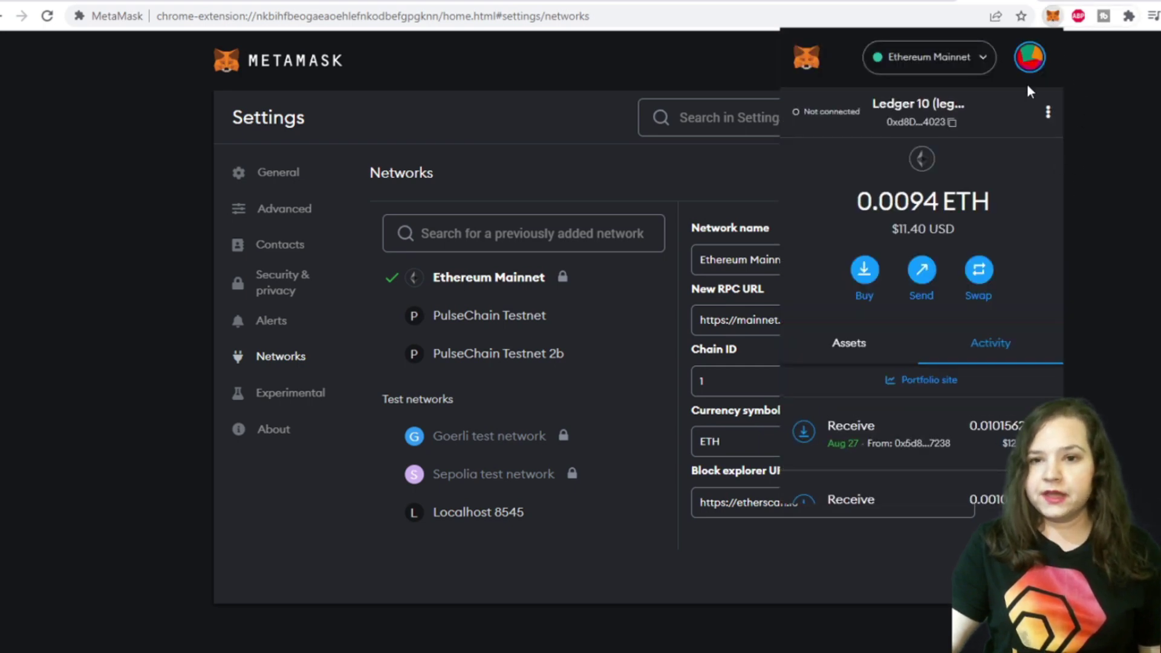
pyautogui.click(1029, 61)
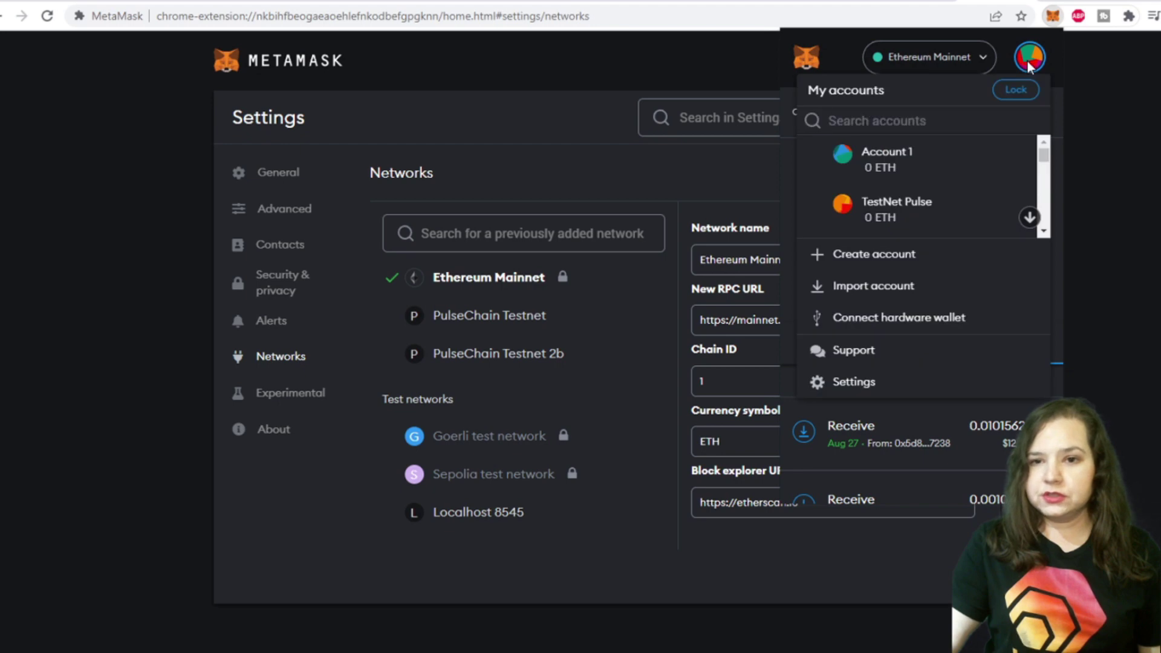
pyautogui.click(881, 390)
pyautogui.click(886, 431)
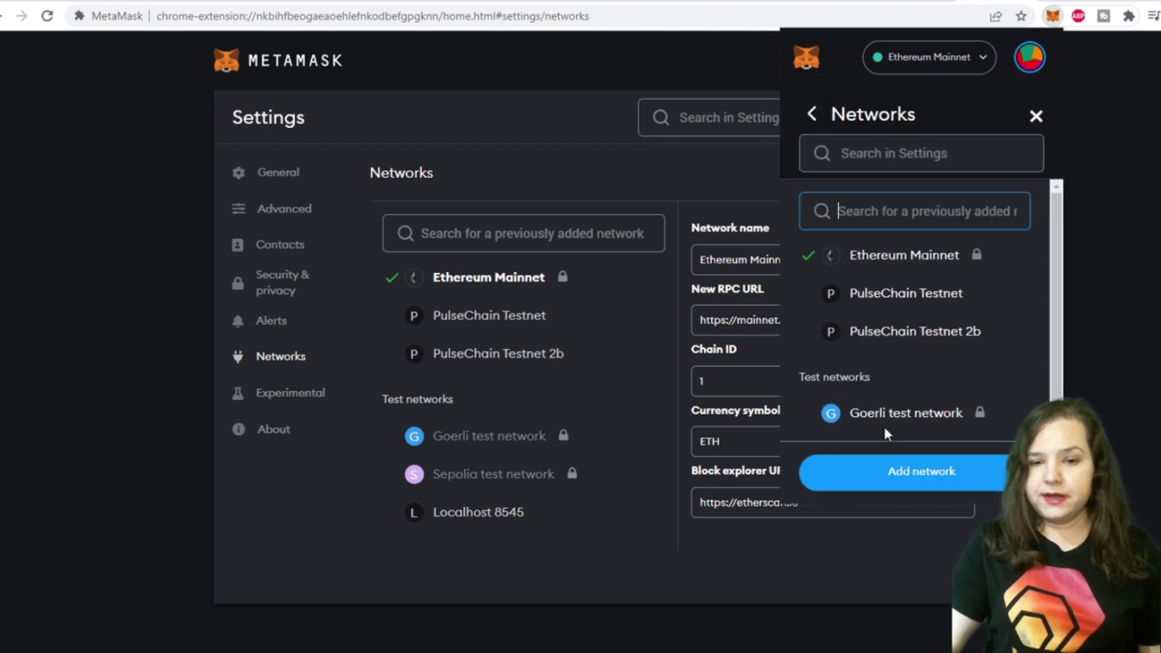
pyautogui.click(907, 257)
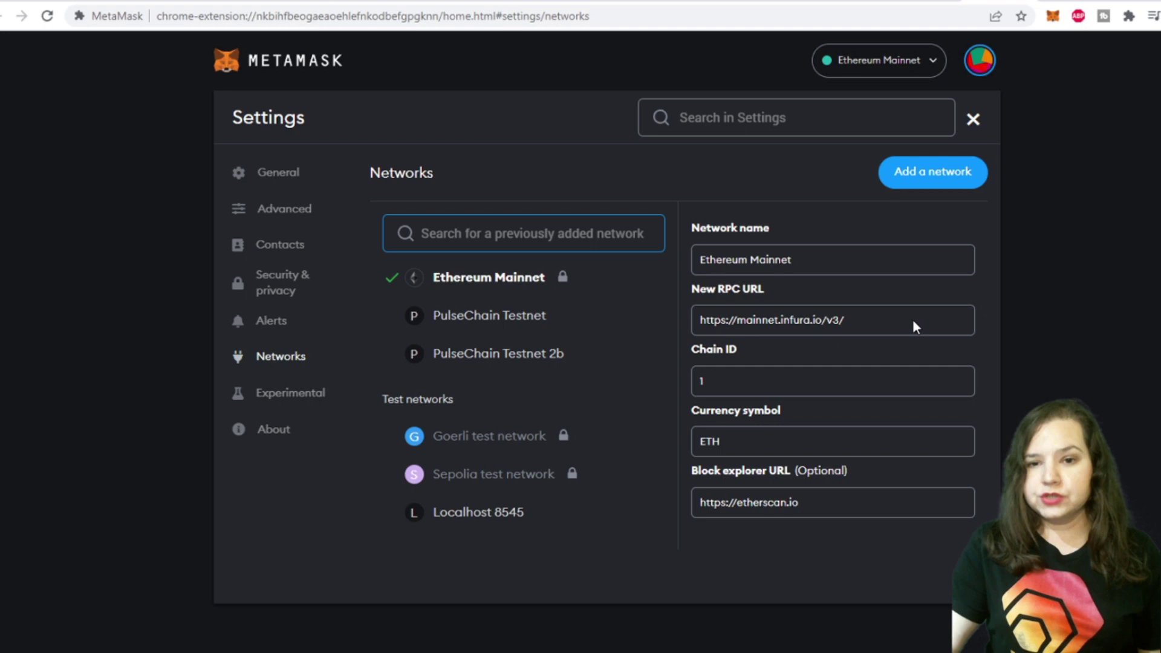
# Start a manually added network named 'RPC Flashbots'
pyautogui.click(931, 180)
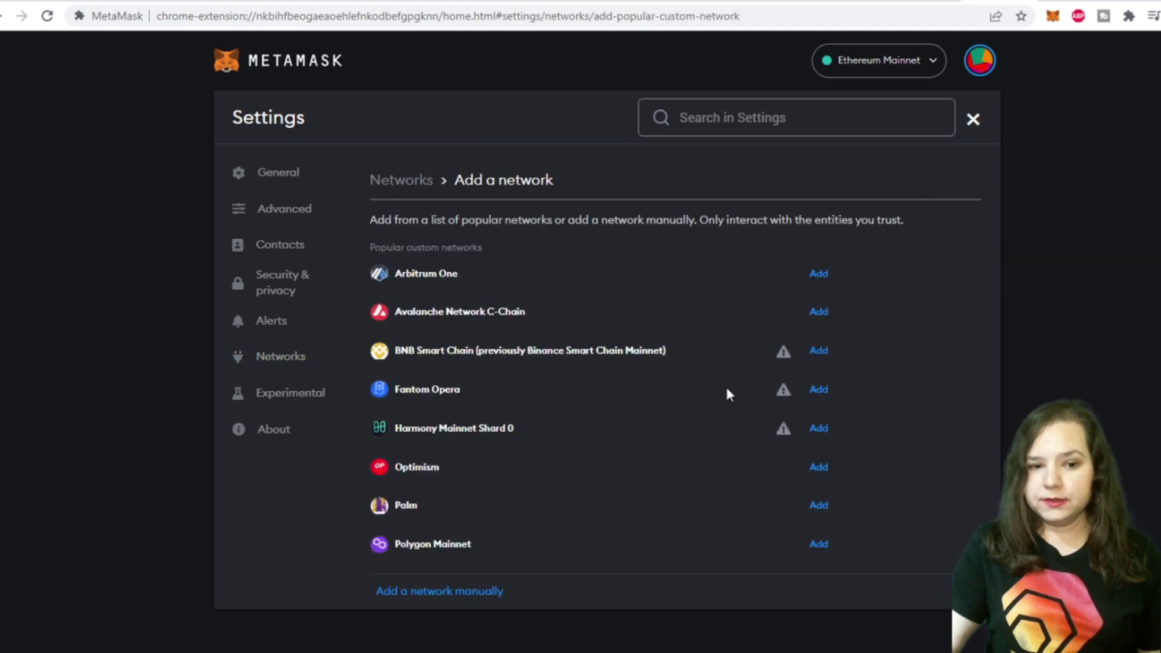
pyautogui.click(417, 594)
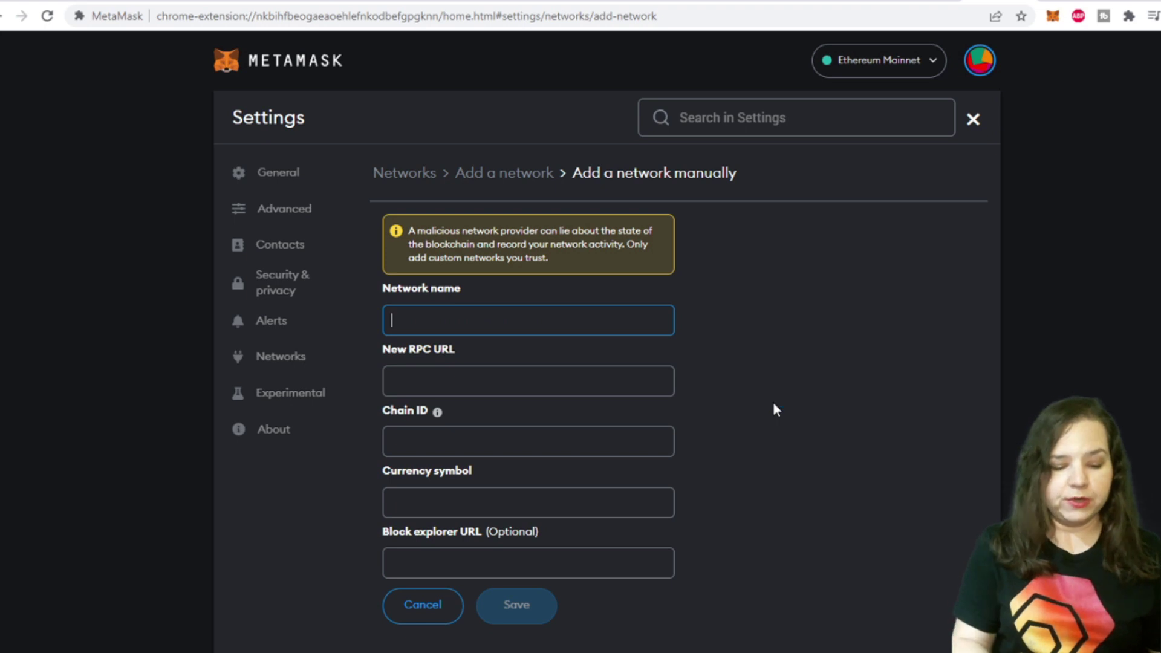
pyautogui.write('RPC F')
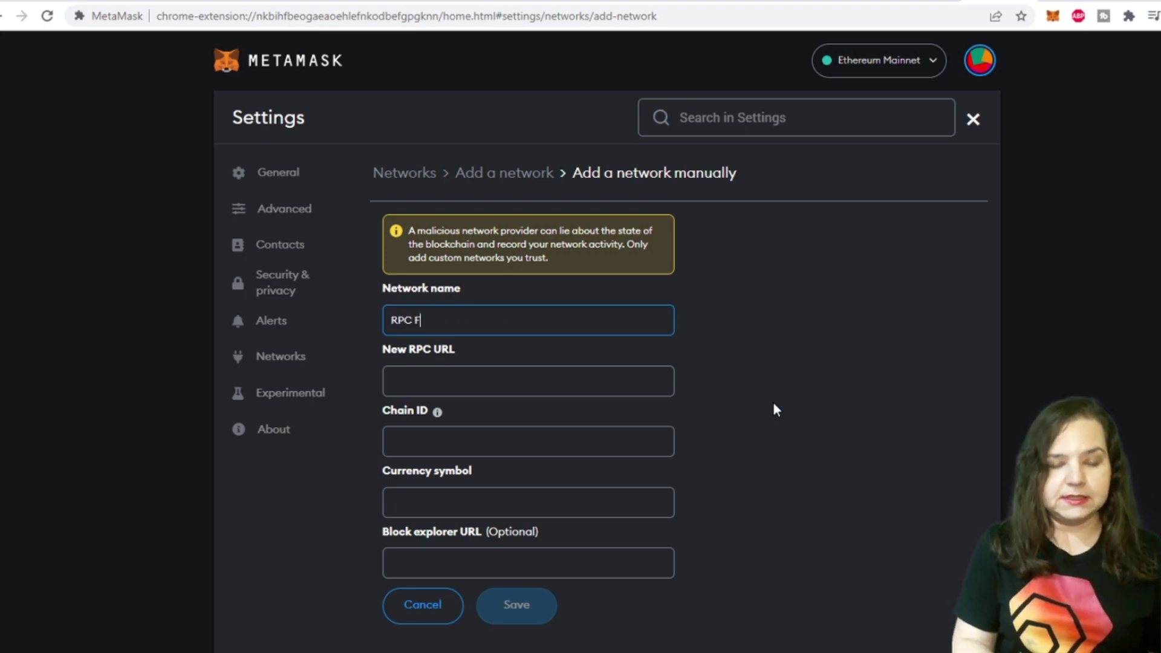
pyautogui.write('lashbots')
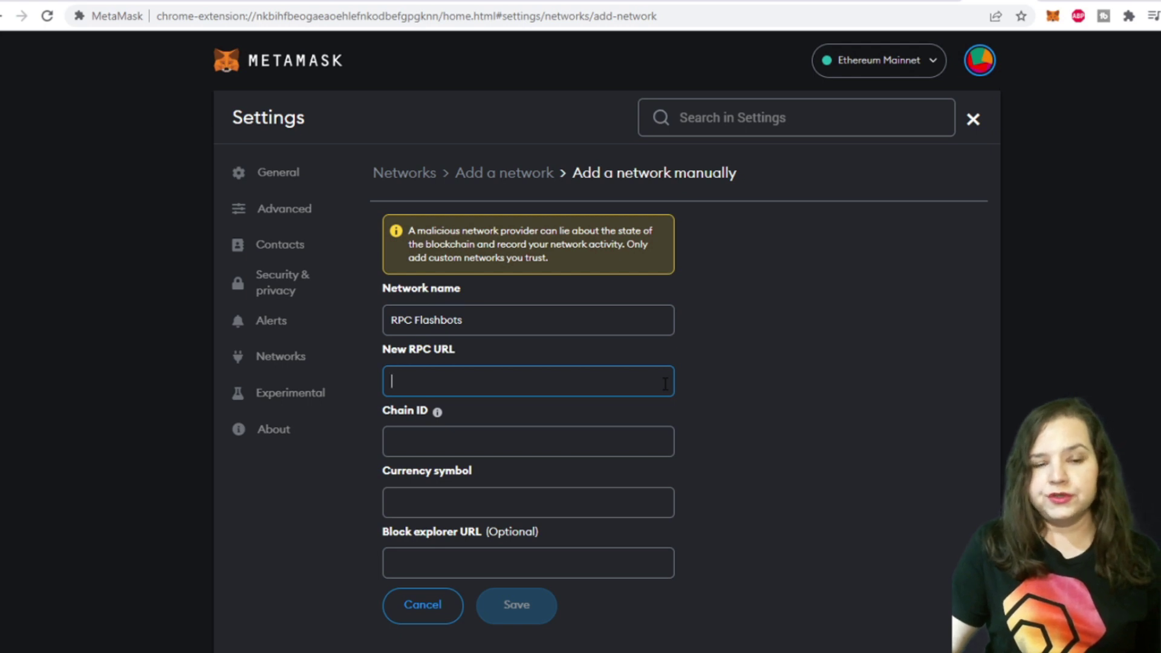
pyautogui.click(791, 1)
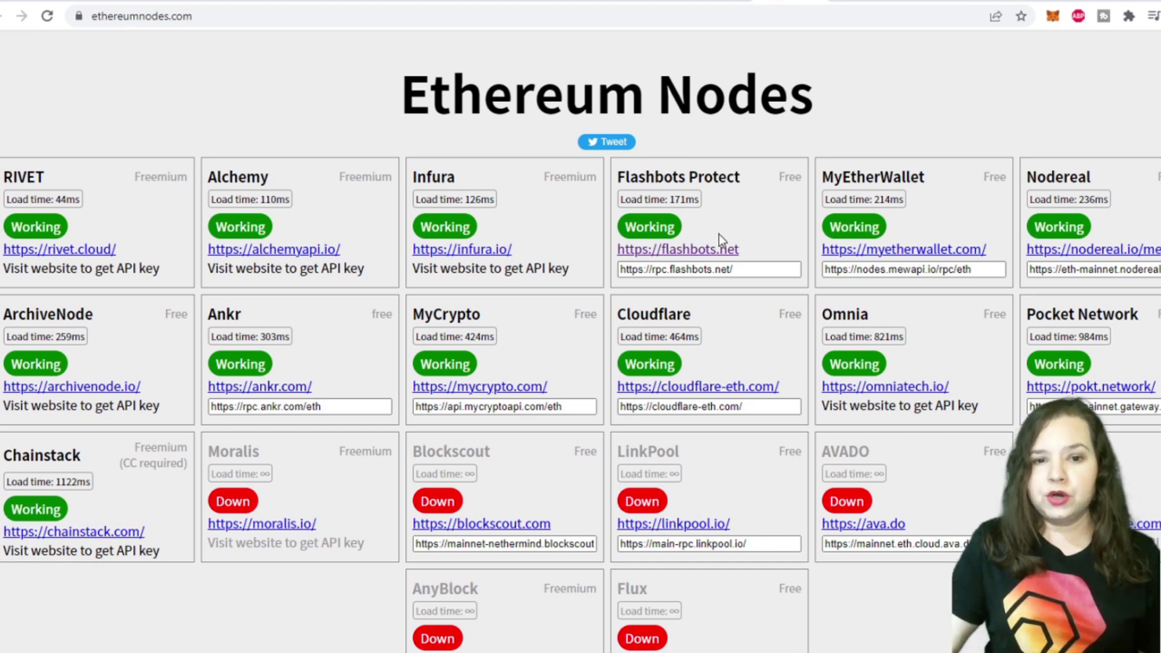
pyautogui.tripleClick(757, 267)
pyautogui.hotkey('ctrl', 'c')
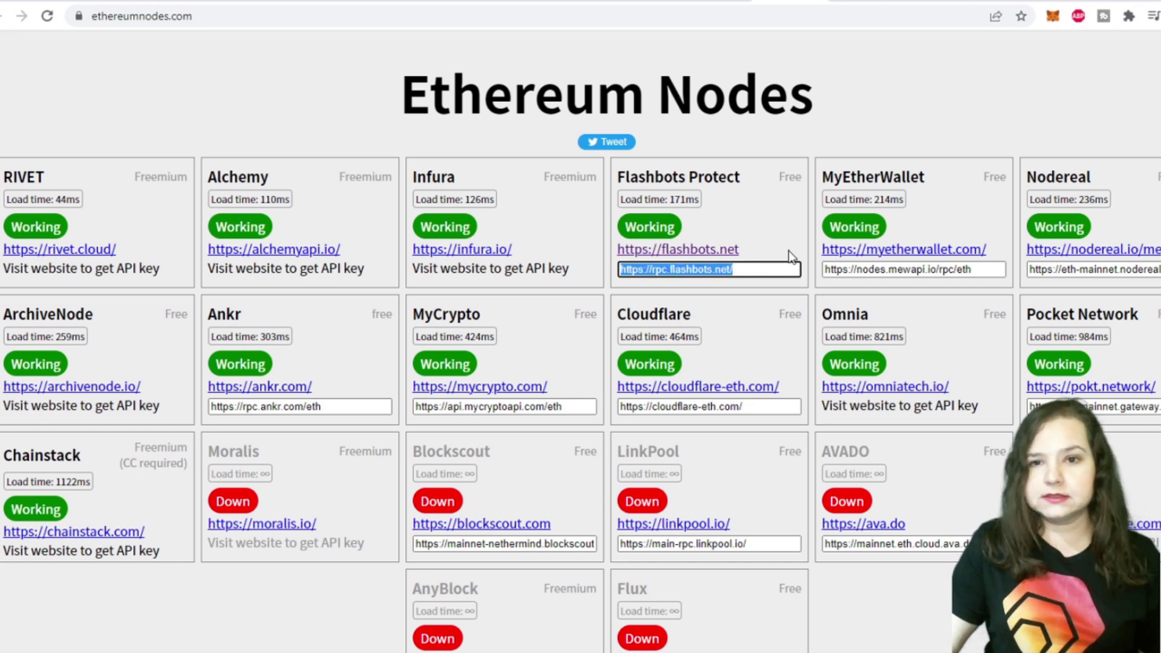
pyautogui.click(960, 2)
pyautogui.hotkey('ctrl', 'v')
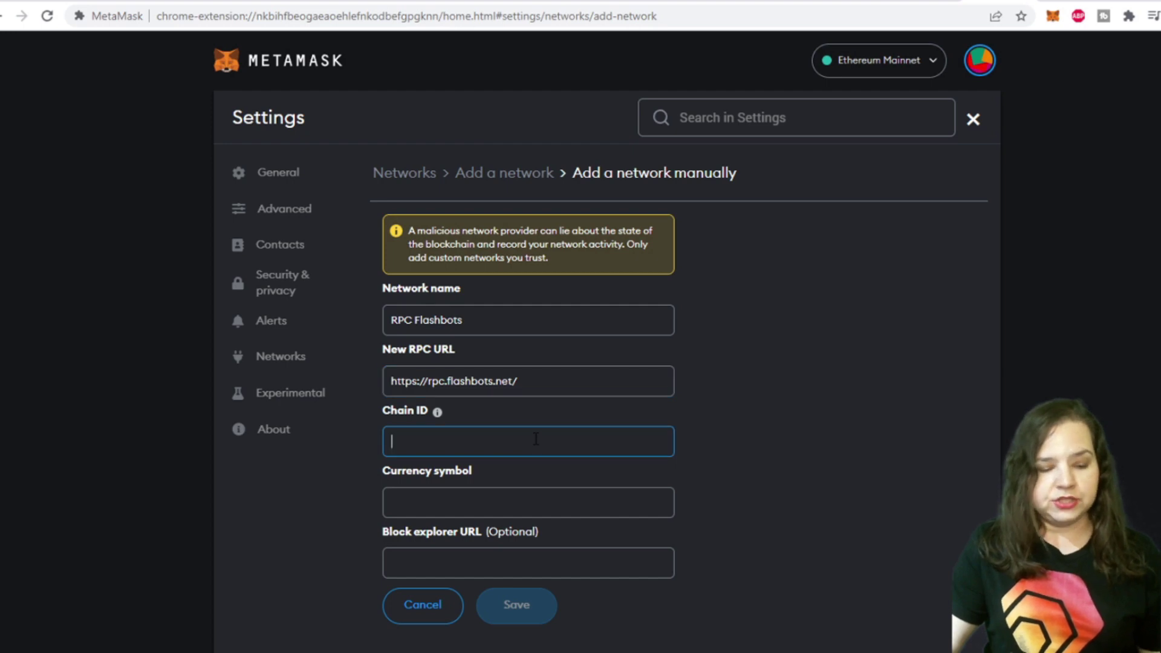
# Save RPC Flashbots with chain ID 1 and symbol ETH, then highlight 1rpc.io in ChainList
pyautogui.write('1')
pyautogui.click(462, 511)
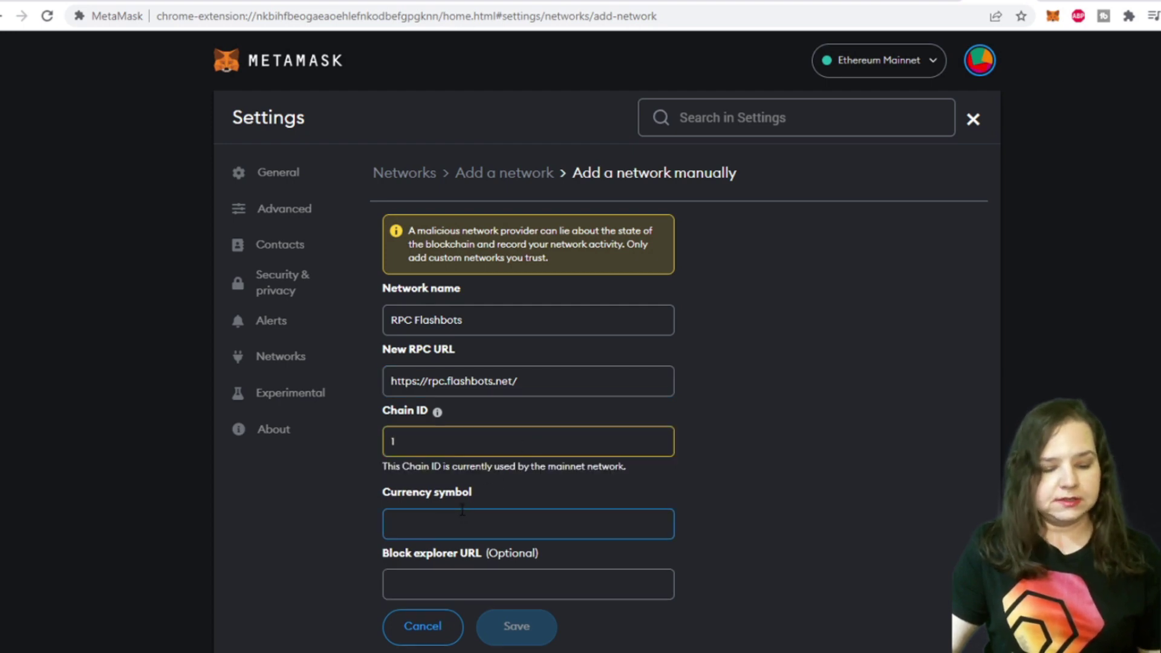
pyautogui.write('ETH')
pyautogui.scroll(-2, 679, 454)
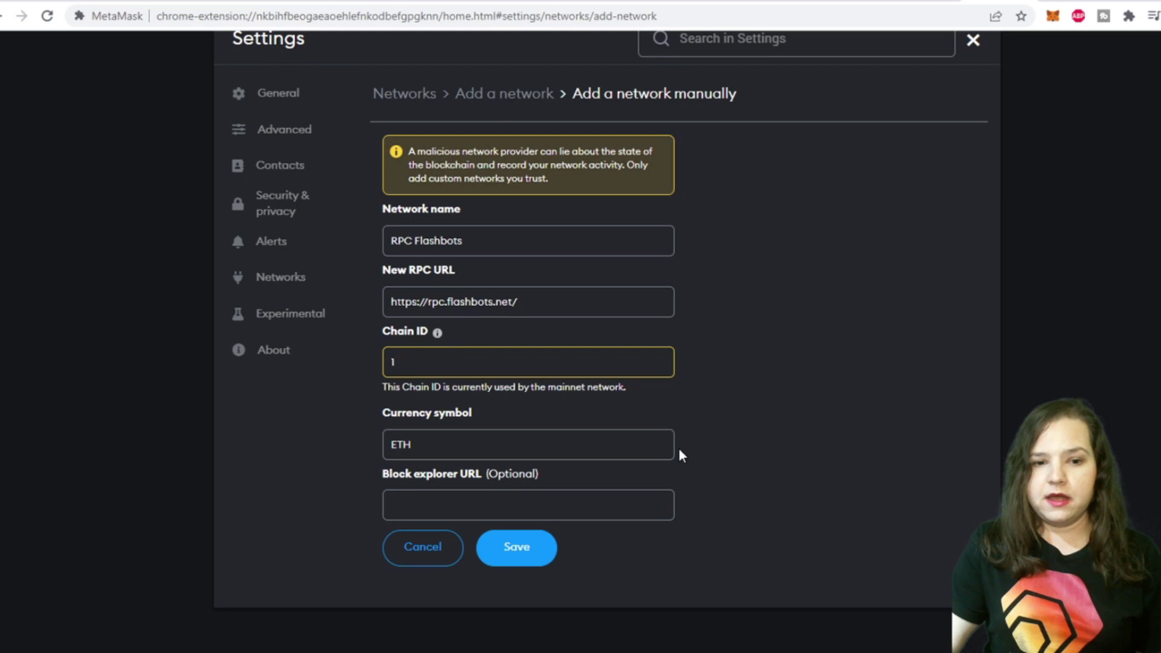
pyautogui.click(541, 548)
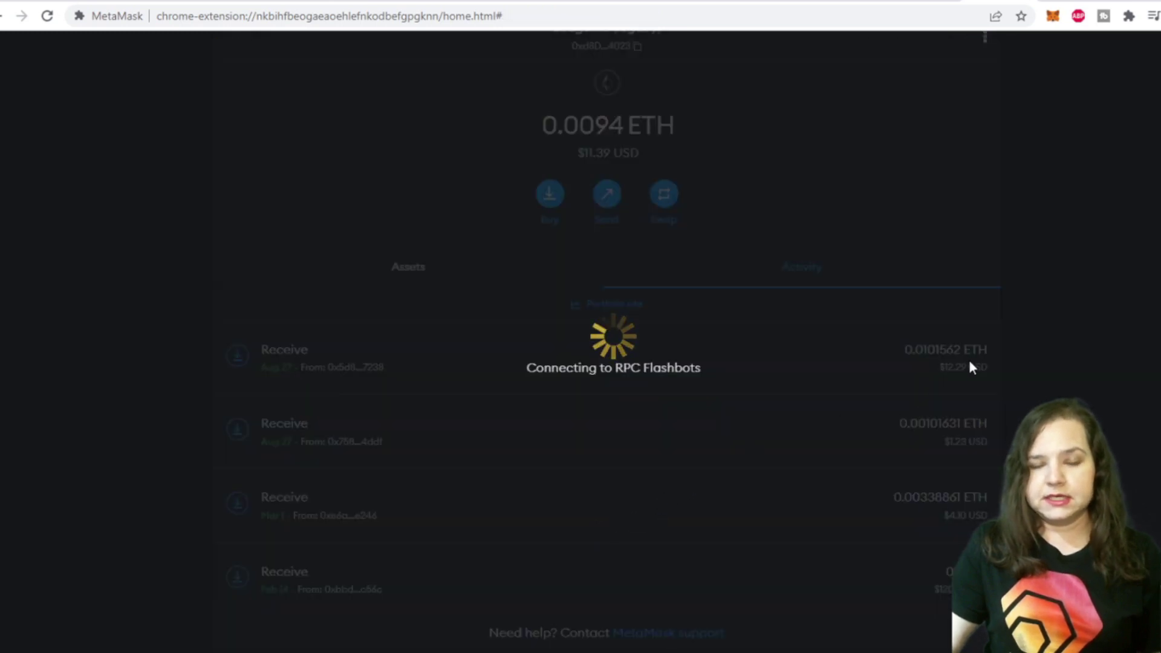
pyautogui.scroll(2, 1010, 245)
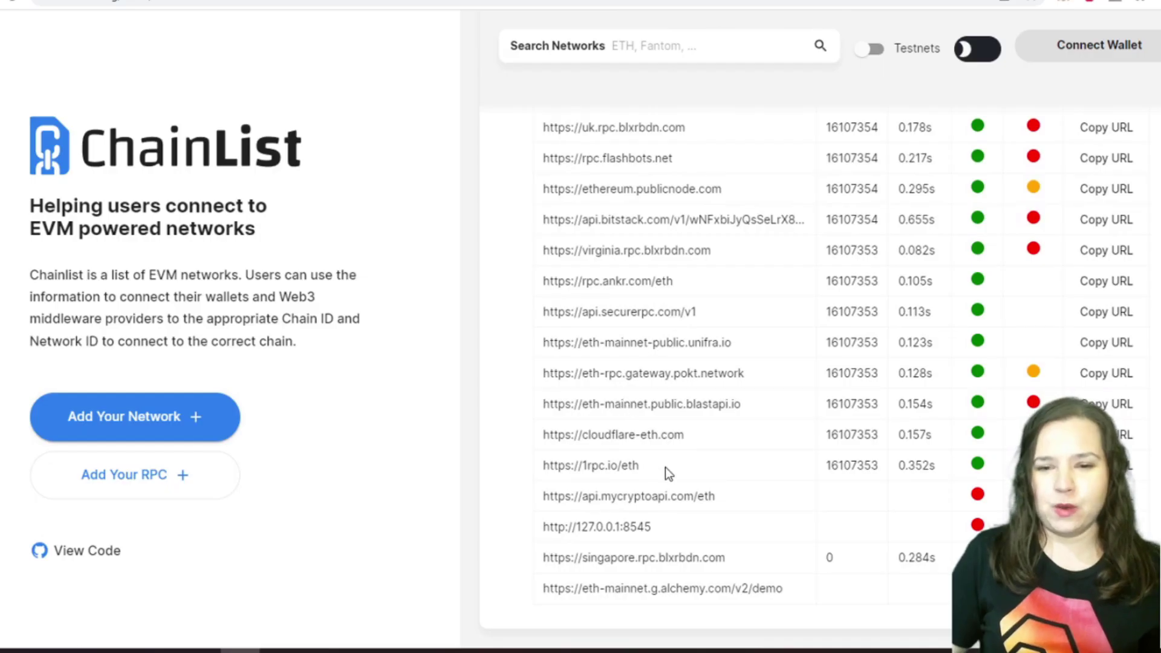
pyautogui.moveTo(666, 467)
pyautogui.mouseDown()
pyautogui.moveTo(569, 478)
pyautogui.moveTo(550, 468)
pyautogui.mouseUp()
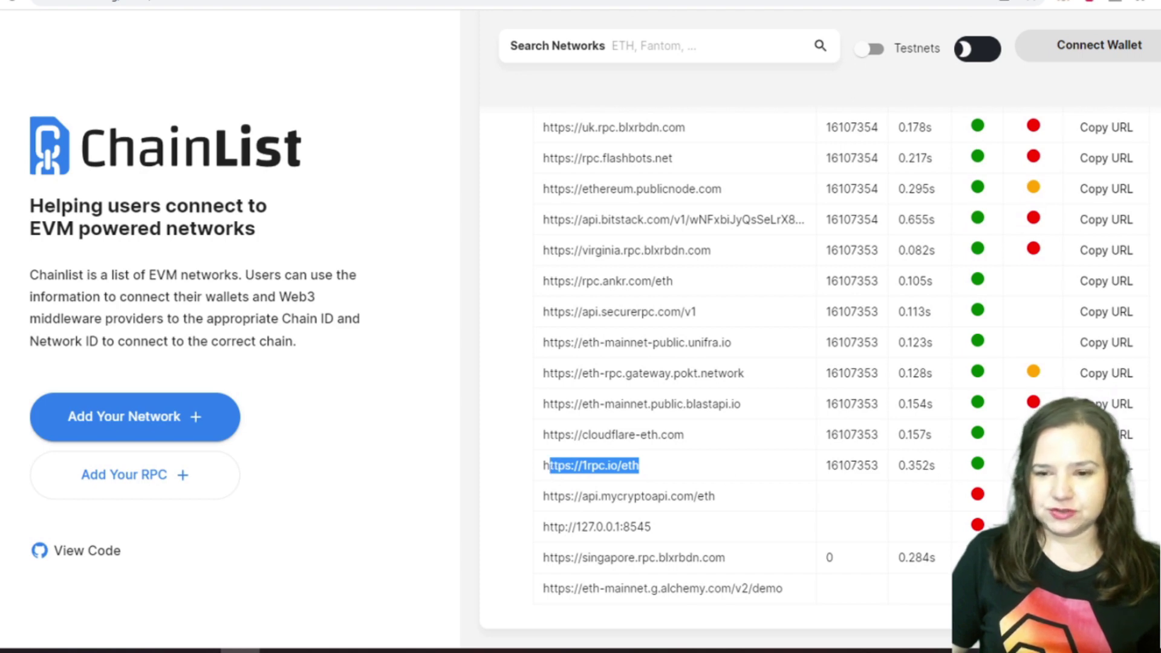
pyautogui.click(714, 462)
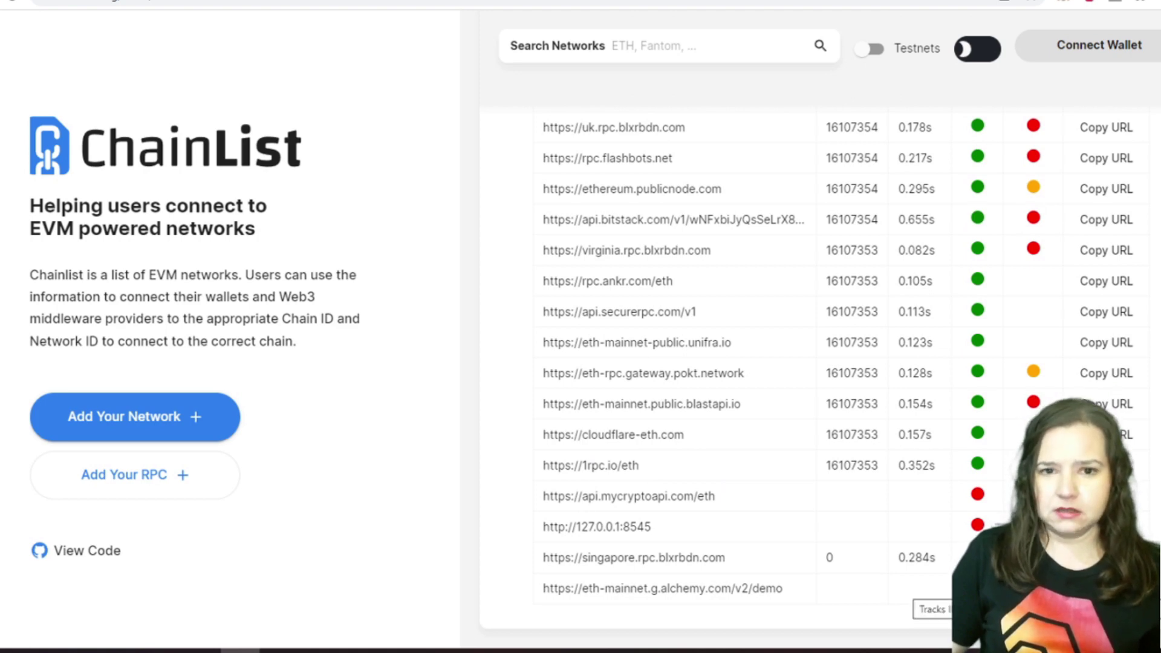
pyautogui.scroll(3, 810, 375)
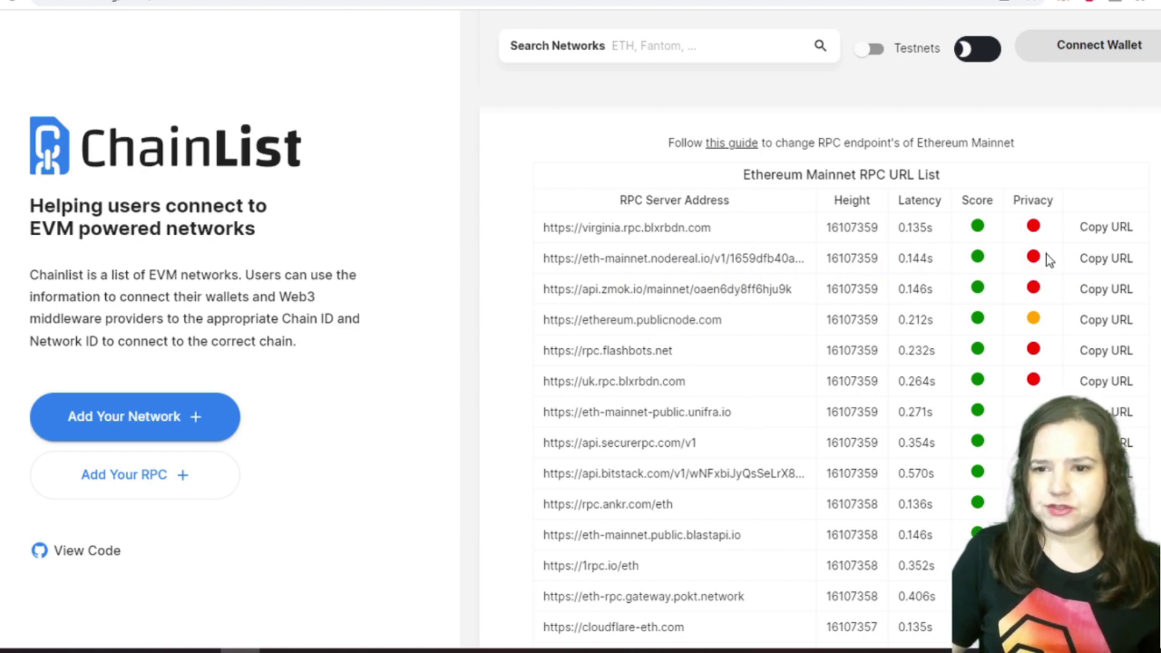
pyautogui.scroll(-1, 838, 383)
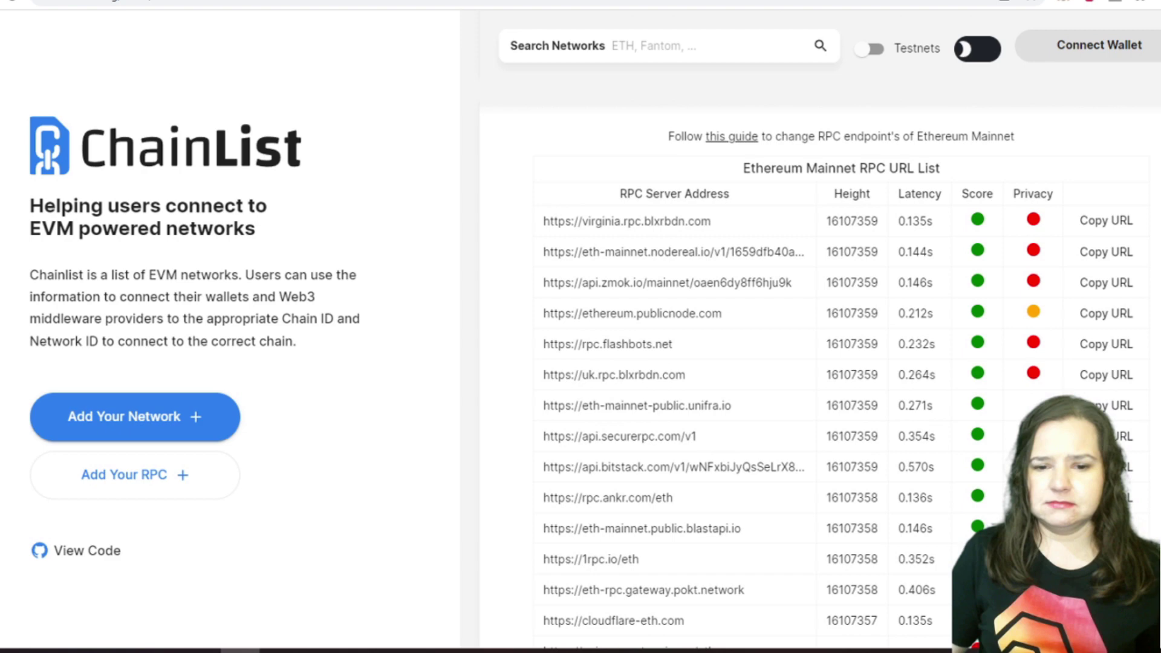